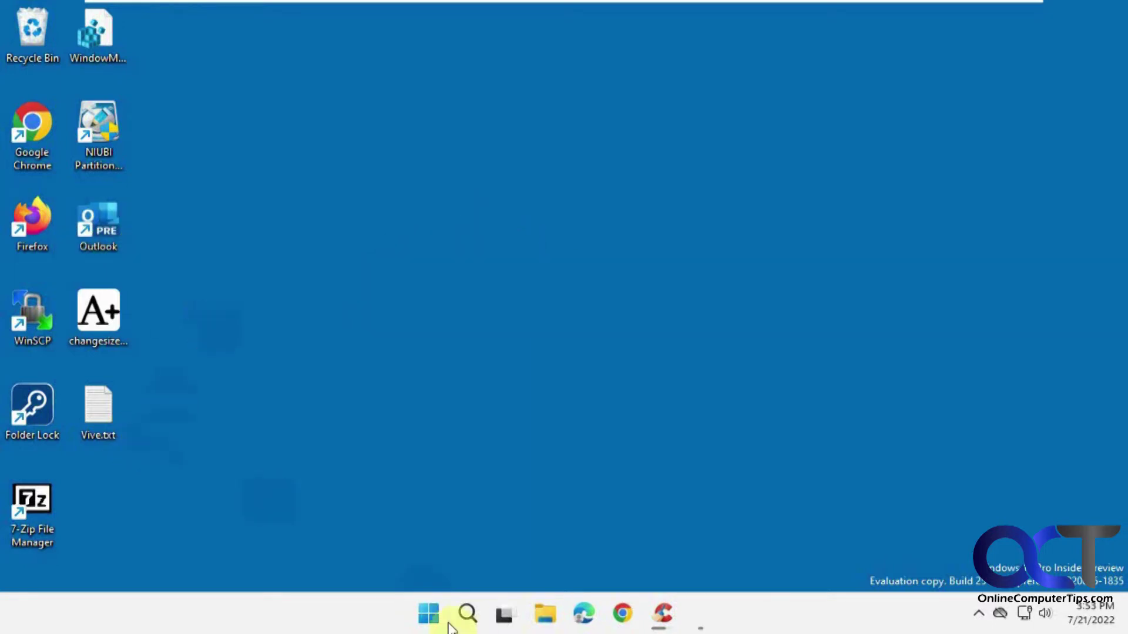
- Launch Notepad from the Start menu's pinned tiles
click(429, 613)
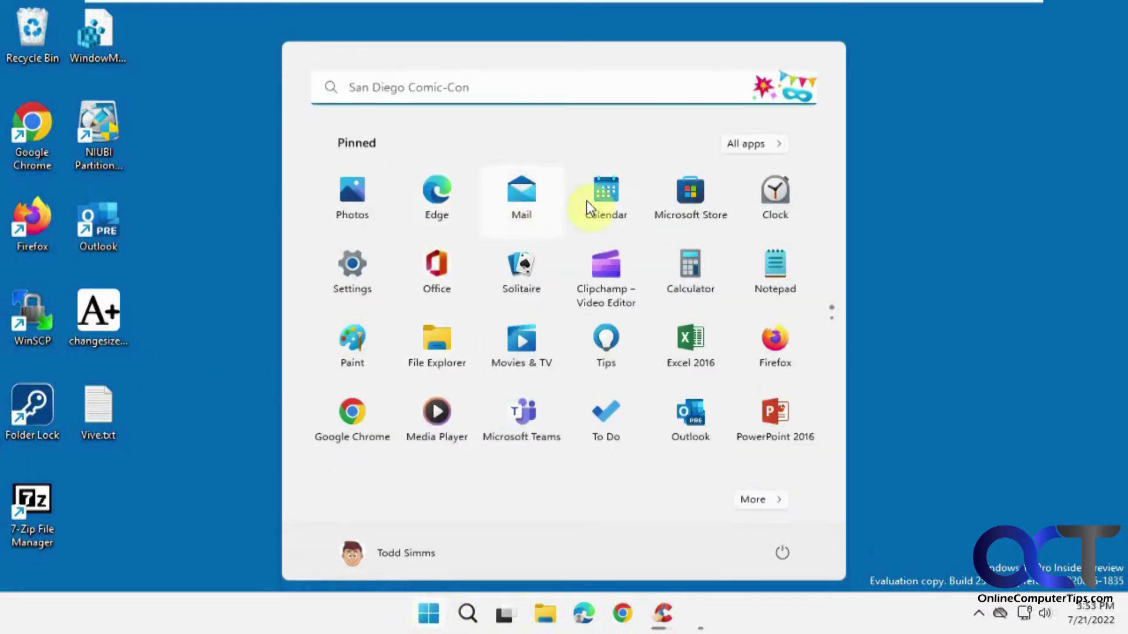
click(787, 275)
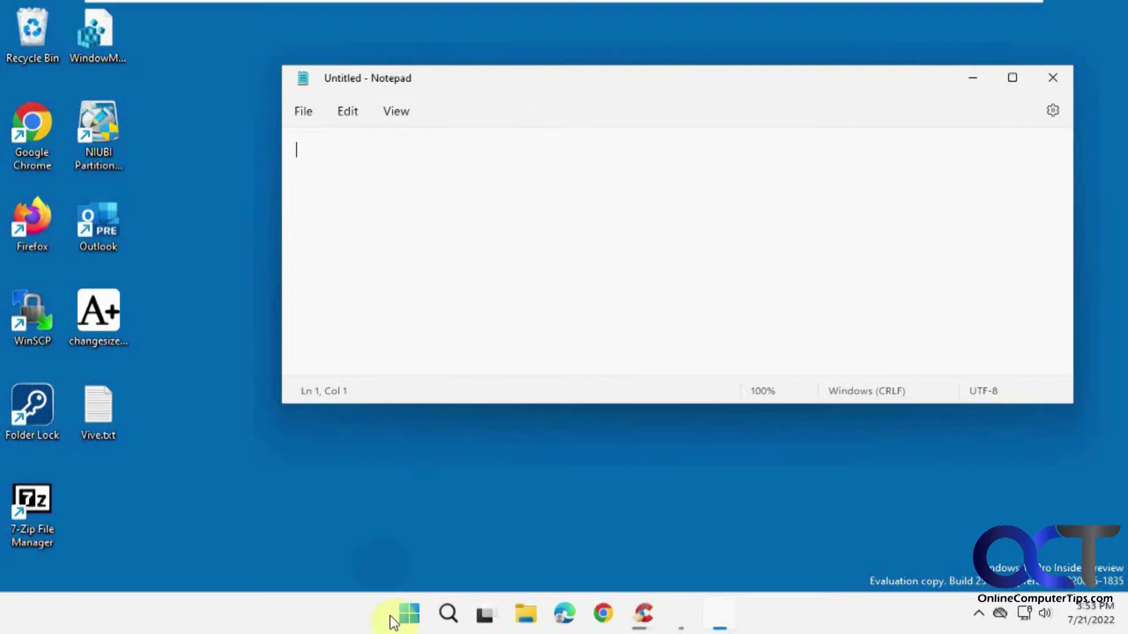
- Launch Settings and navigate to Accessibility > Mouse pointer and touch
click(408, 619)
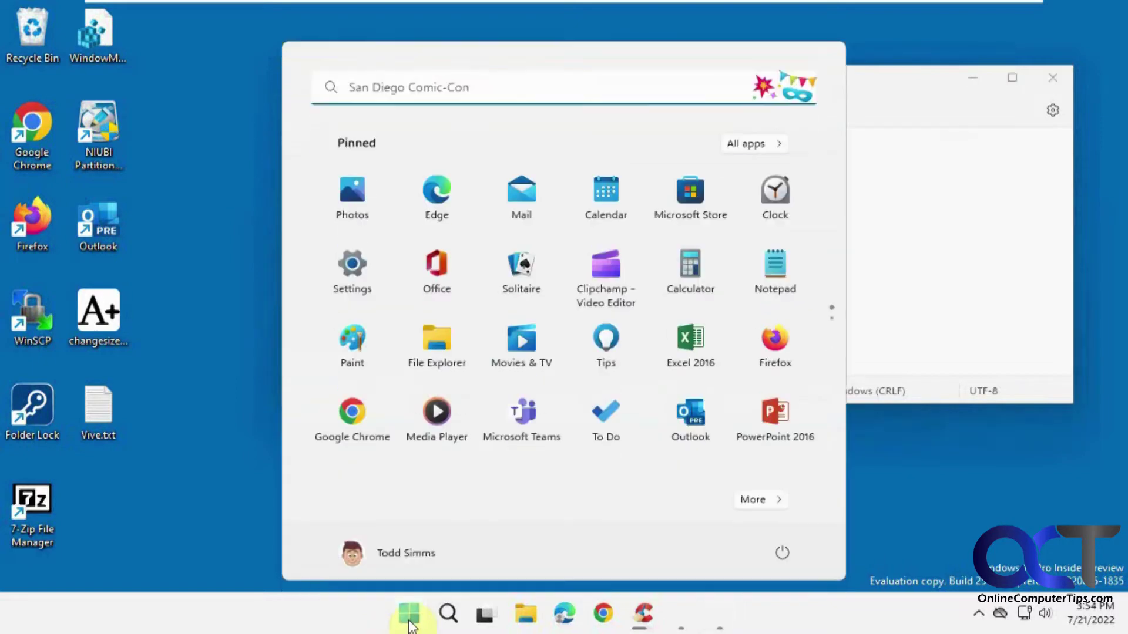
click(357, 284)
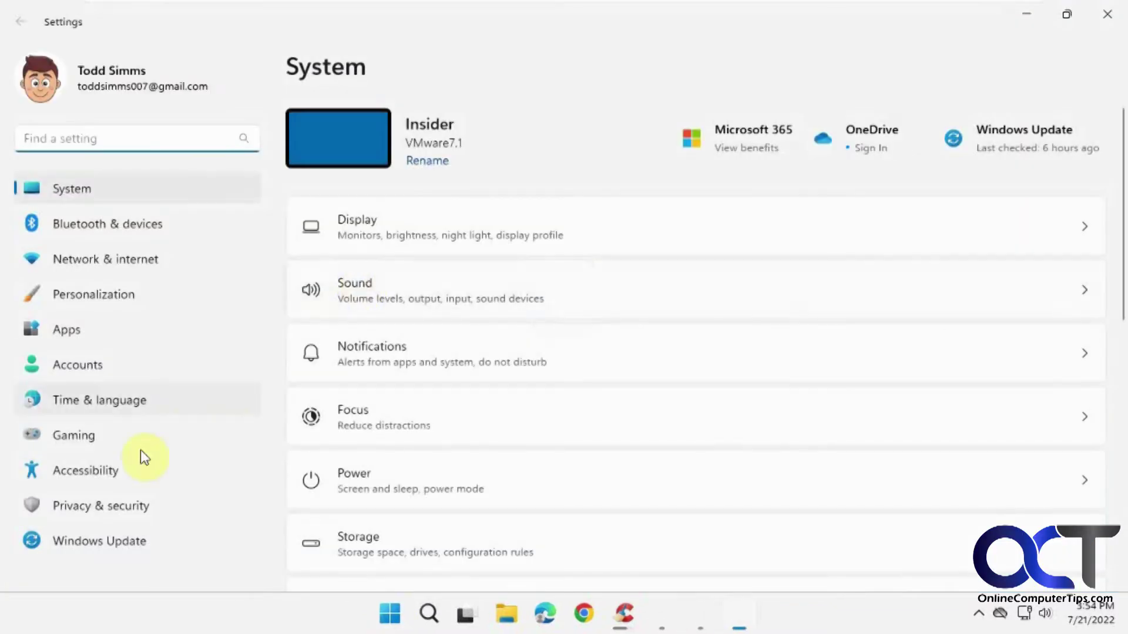
click(104, 477)
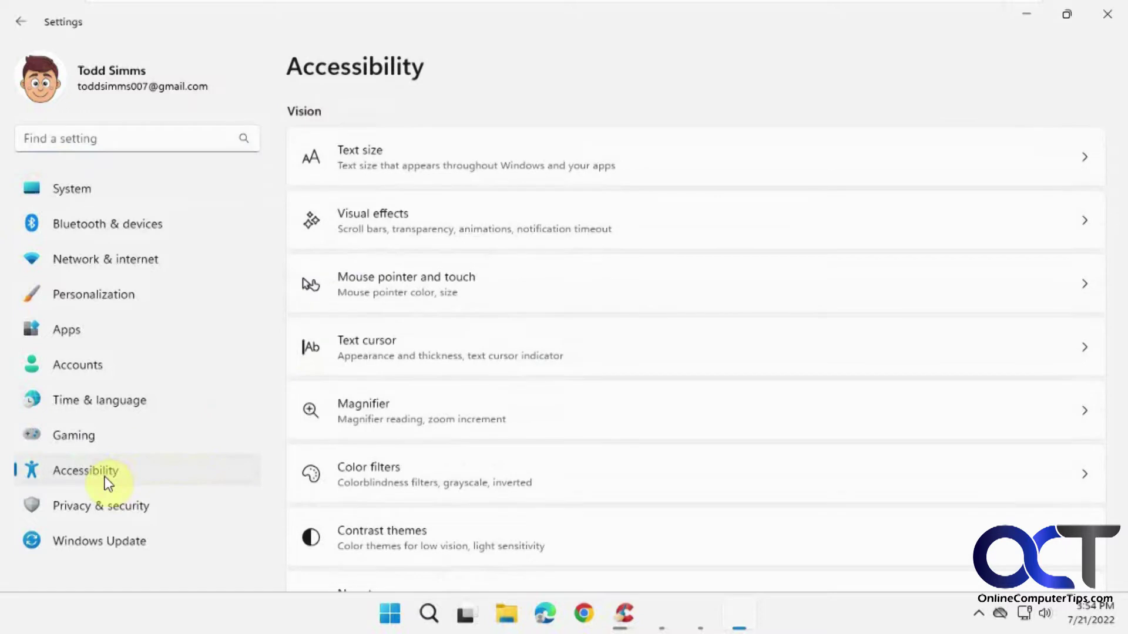
click(426, 291)
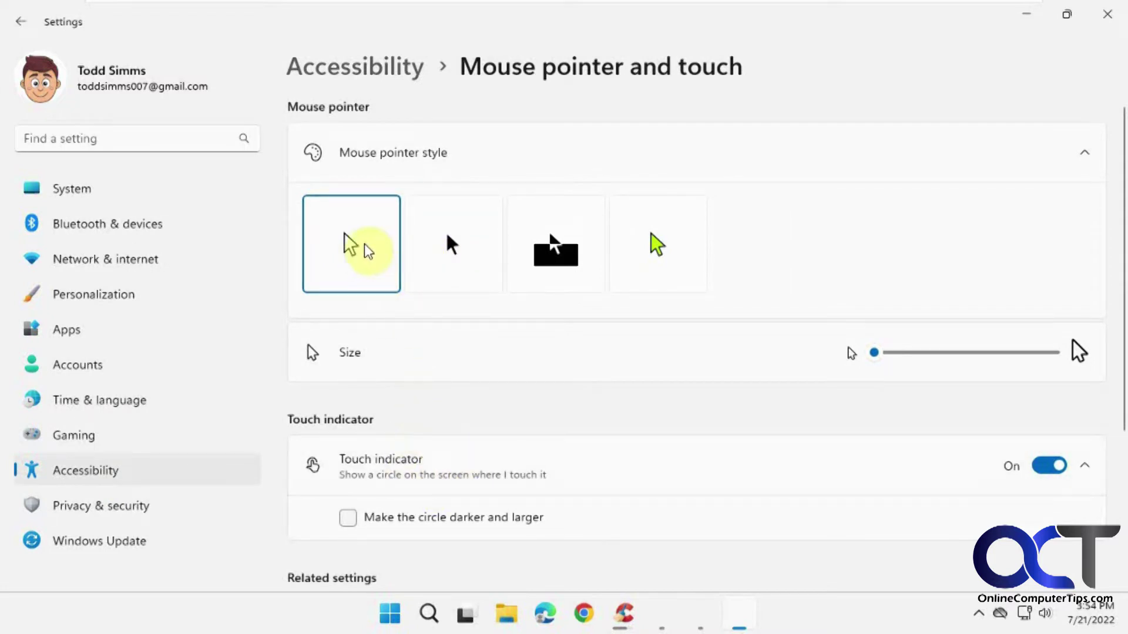
- Try the black and inverted pointer styles, then choose the Custom style with cyan
click(451, 244)
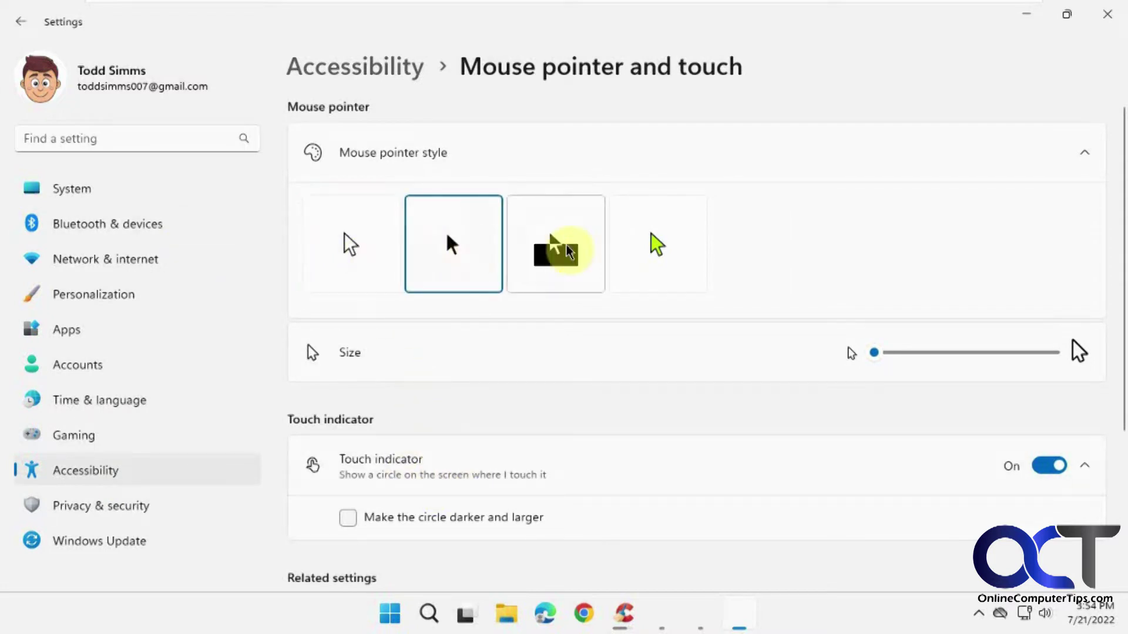
click(529, 239)
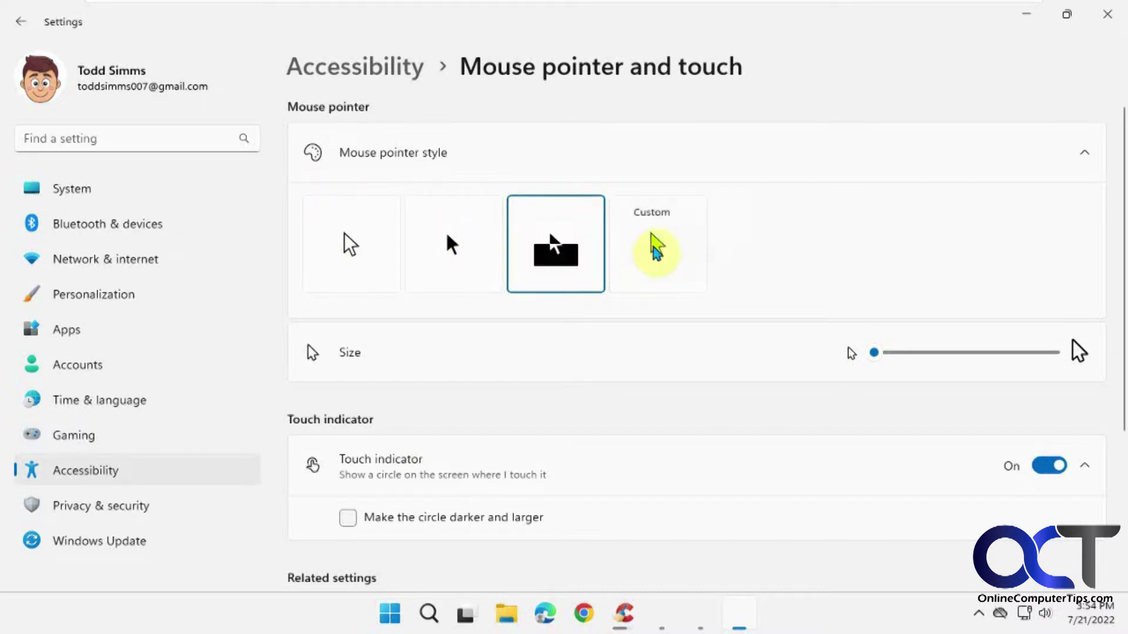
click(651, 234)
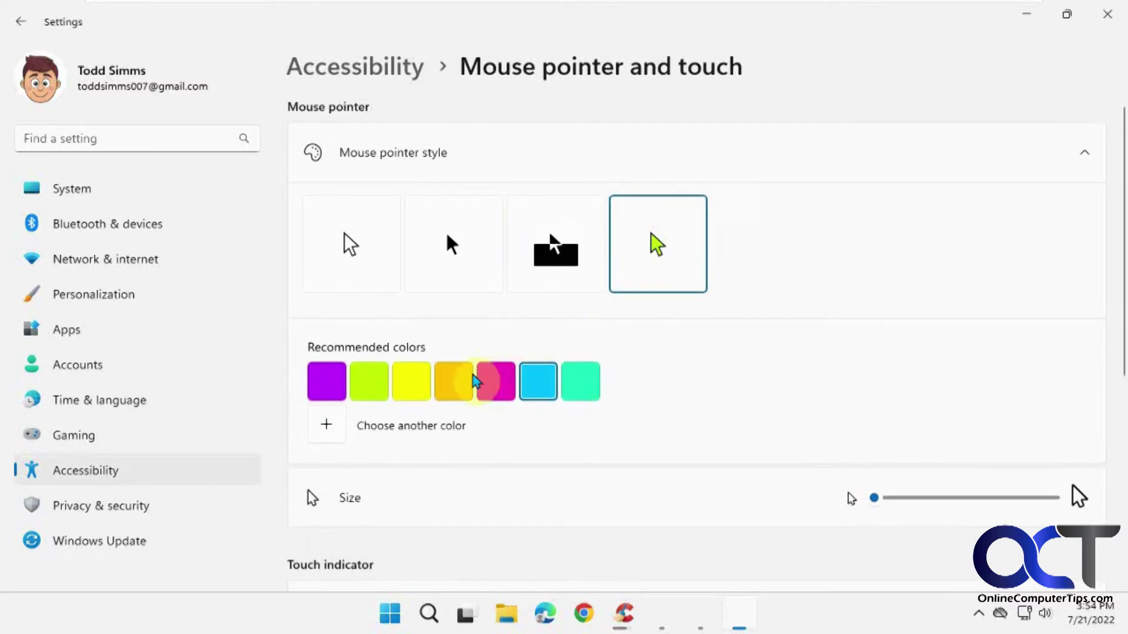
click(541, 387)
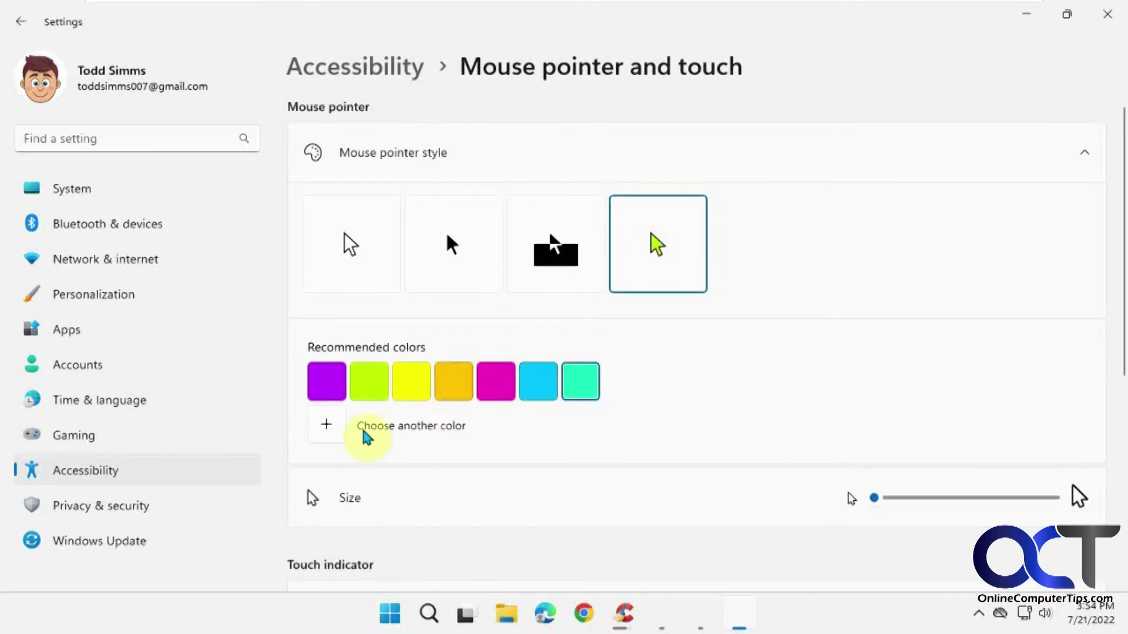
- Add a custom red shade from the colour picker and apply it to the pointer
click(338, 436)
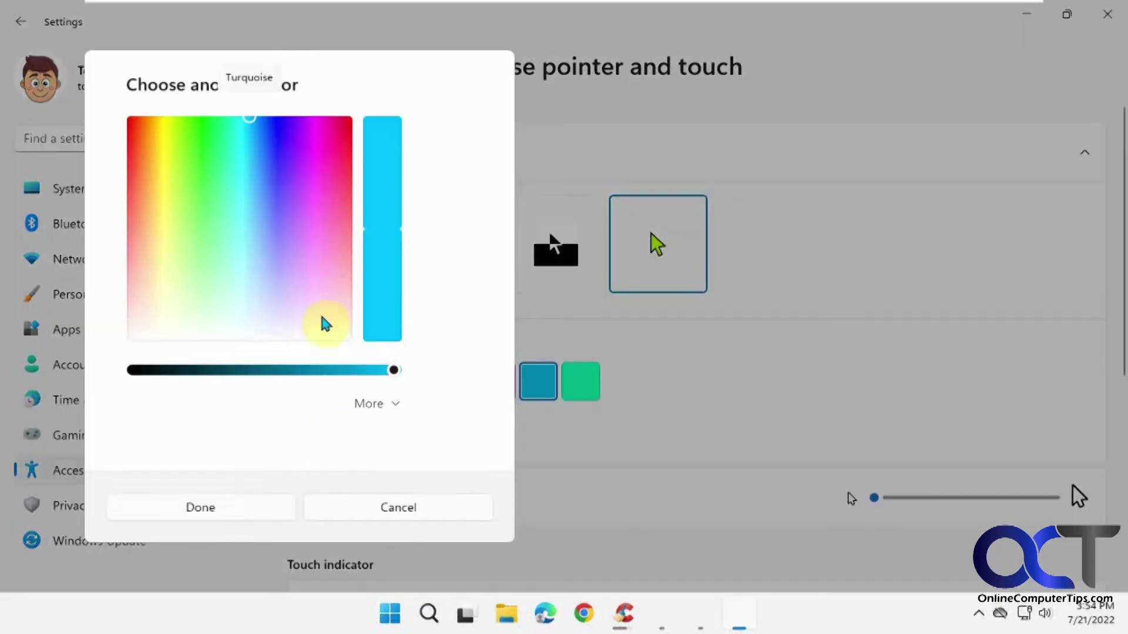
drag(312, 179, 347, 155)
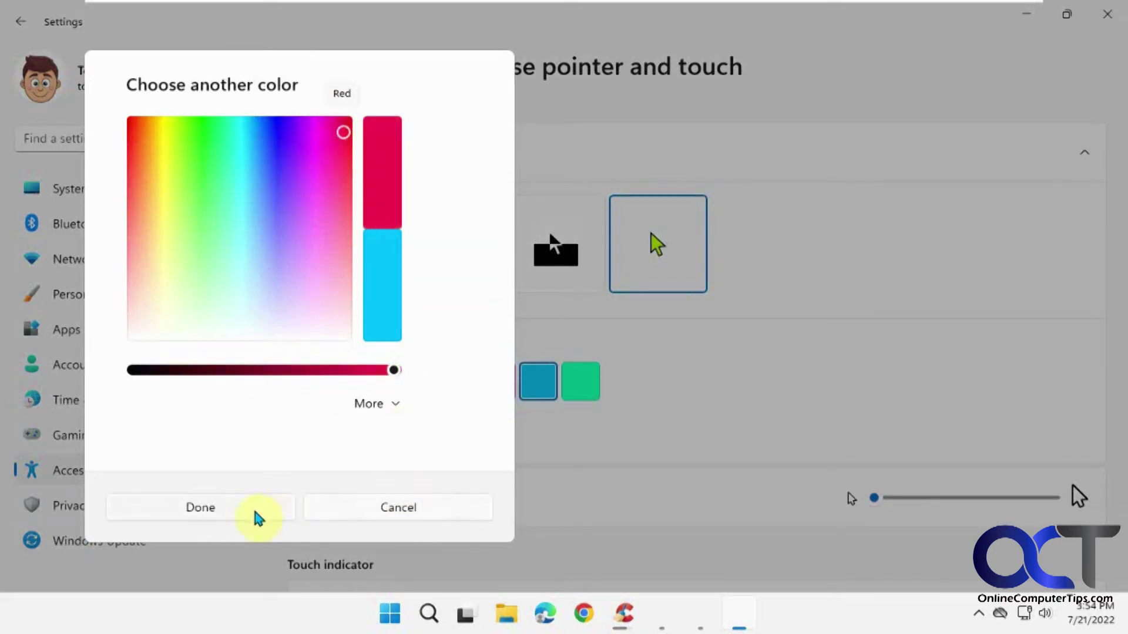
click(201, 508)
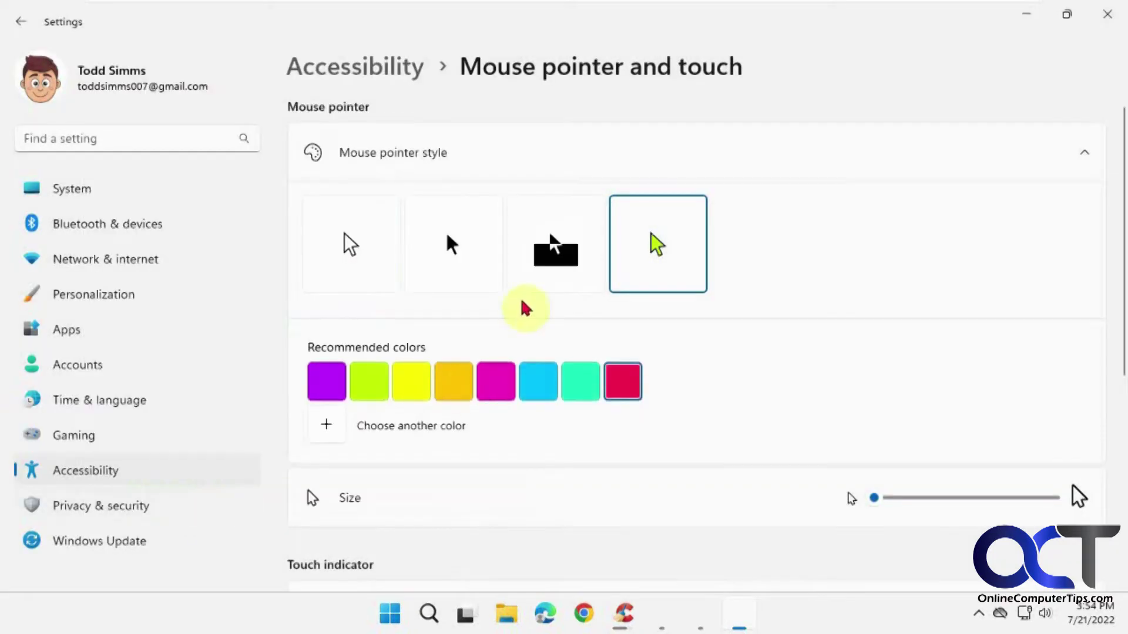
- Enlarge the pointer with the Size slider, settling at about 5
drag(903, 498, 975, 498)
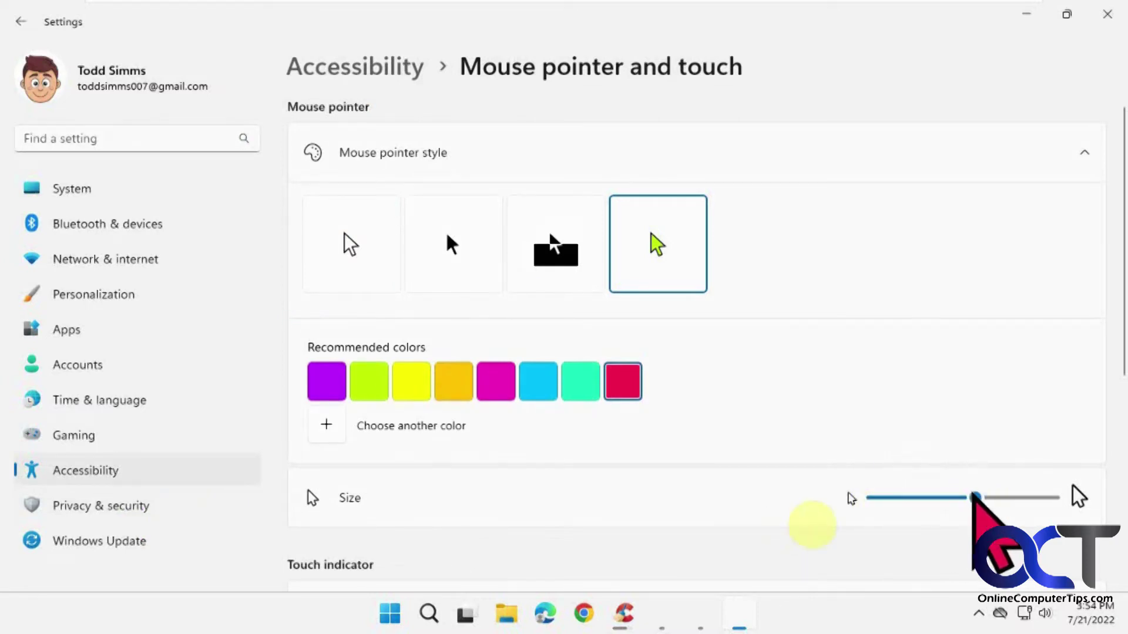
drag(975, 498, 924, 498)
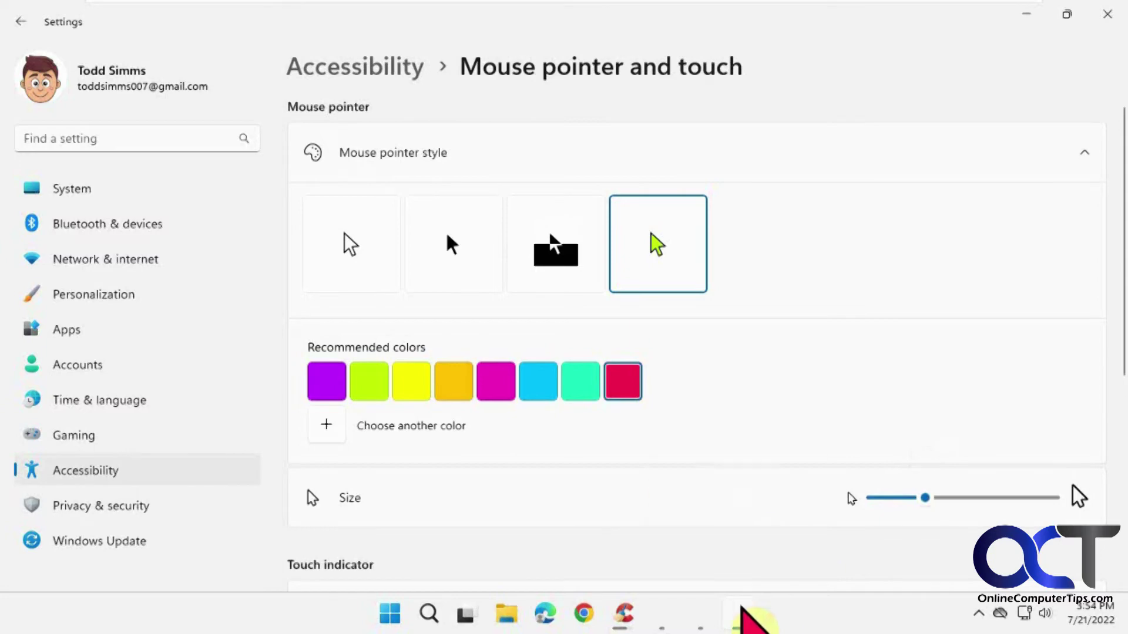
- Minimize and restore Settings from the taskbar to check the enlarged red pointer
click(742, 608)
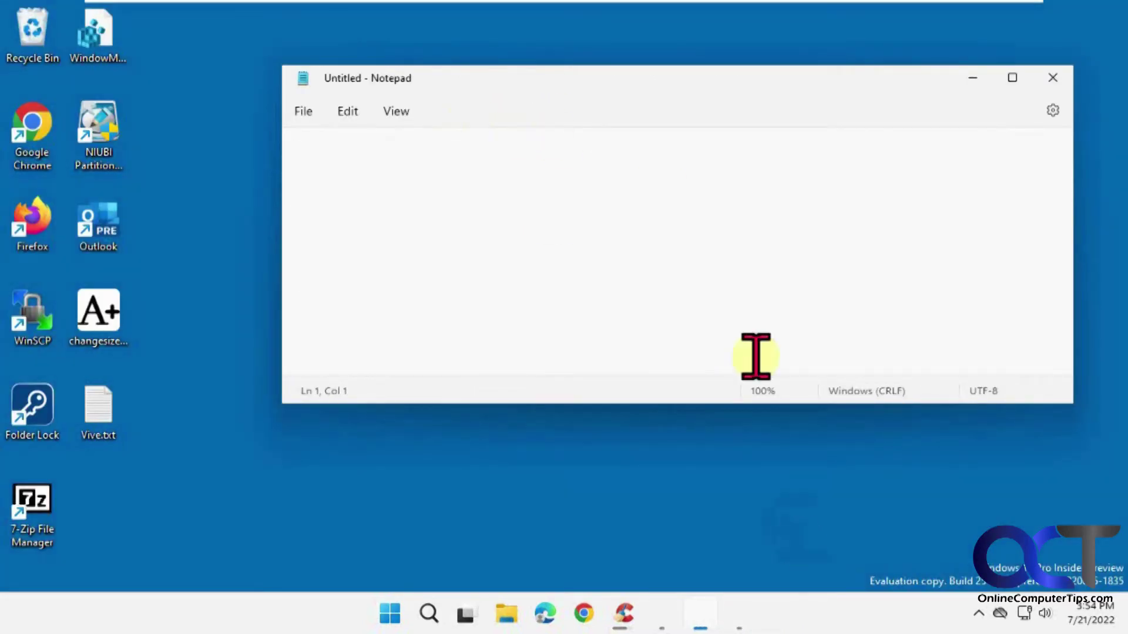
click(742, 609)
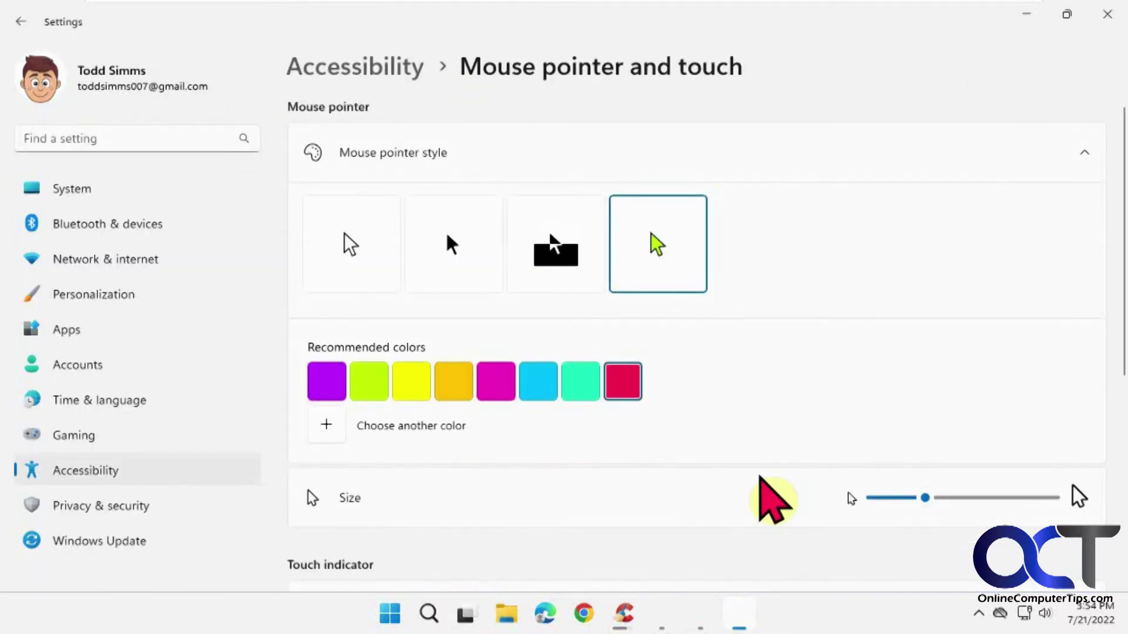
click(702, 608)
- Bring up the Snipping Tool capture of the old Ease of Access Mouse pointer page
click(659, 610)
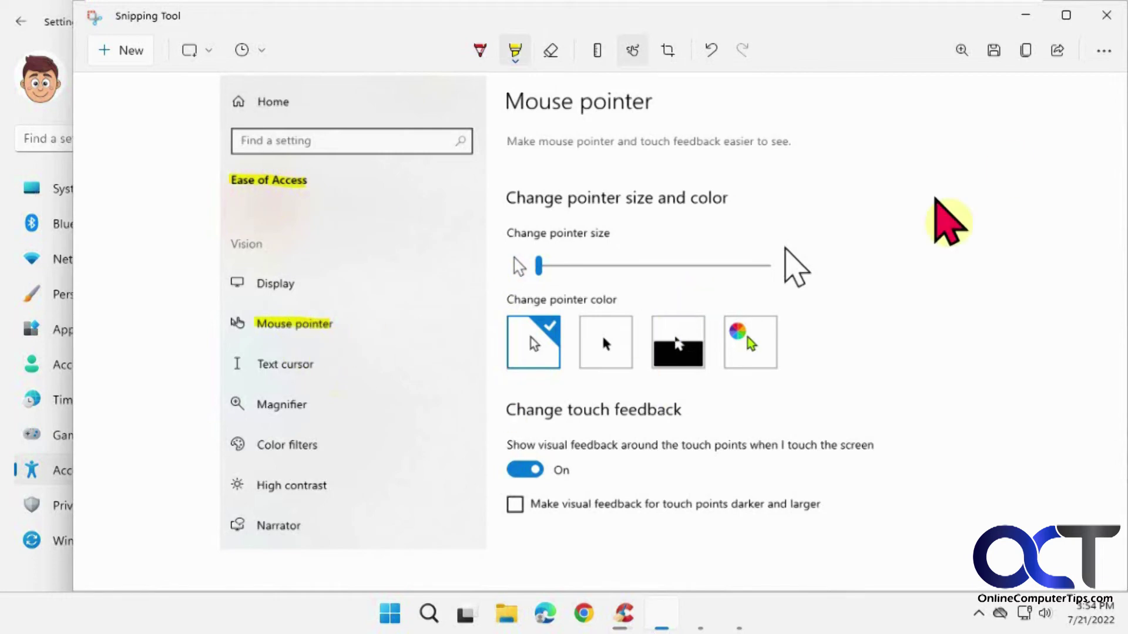
- Minimize Snipping Tool, bring Settings forward and close it
click(1027, 17)
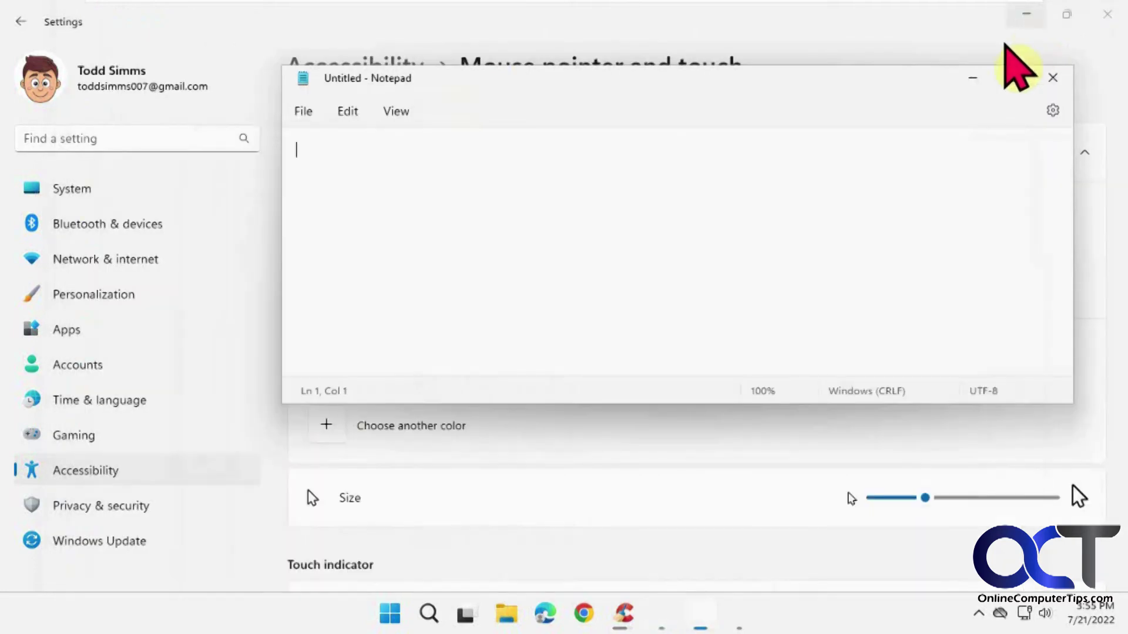
click(245, 534)
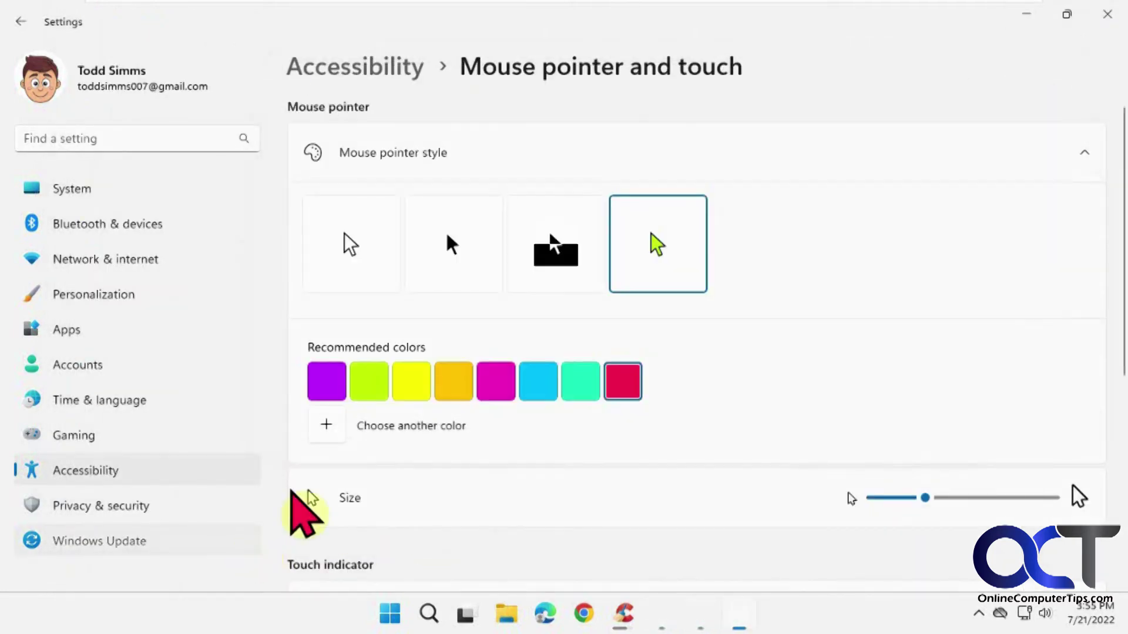
click(1107, 14)
- Relaunch Settings and return to Accessibility > Mouse pointer and touch
click(408, 614)
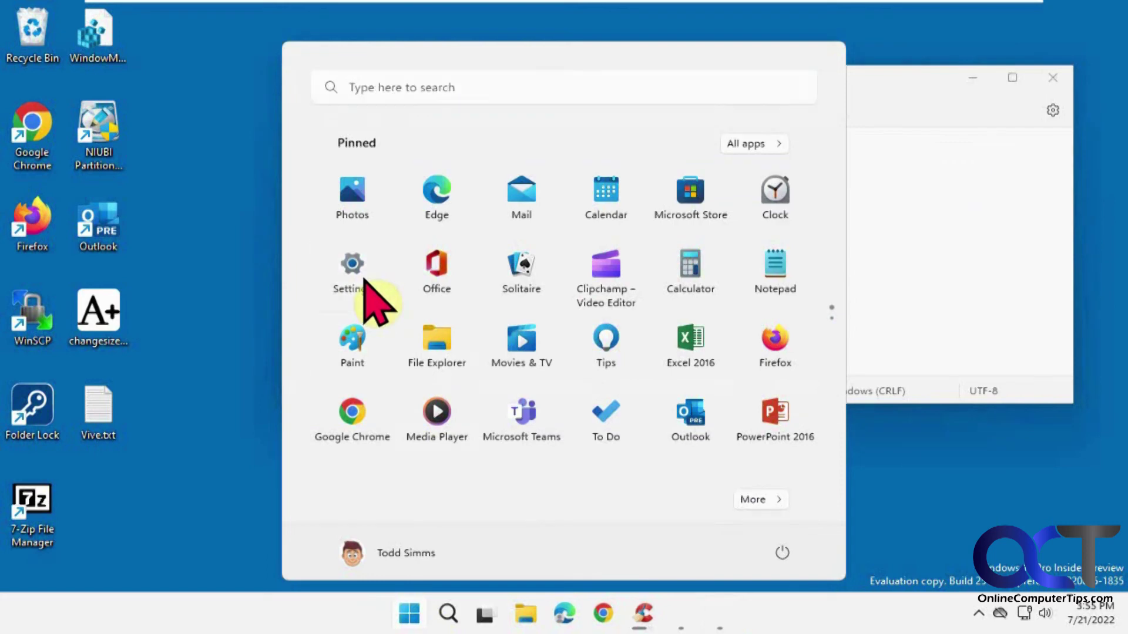
click(364, 287)
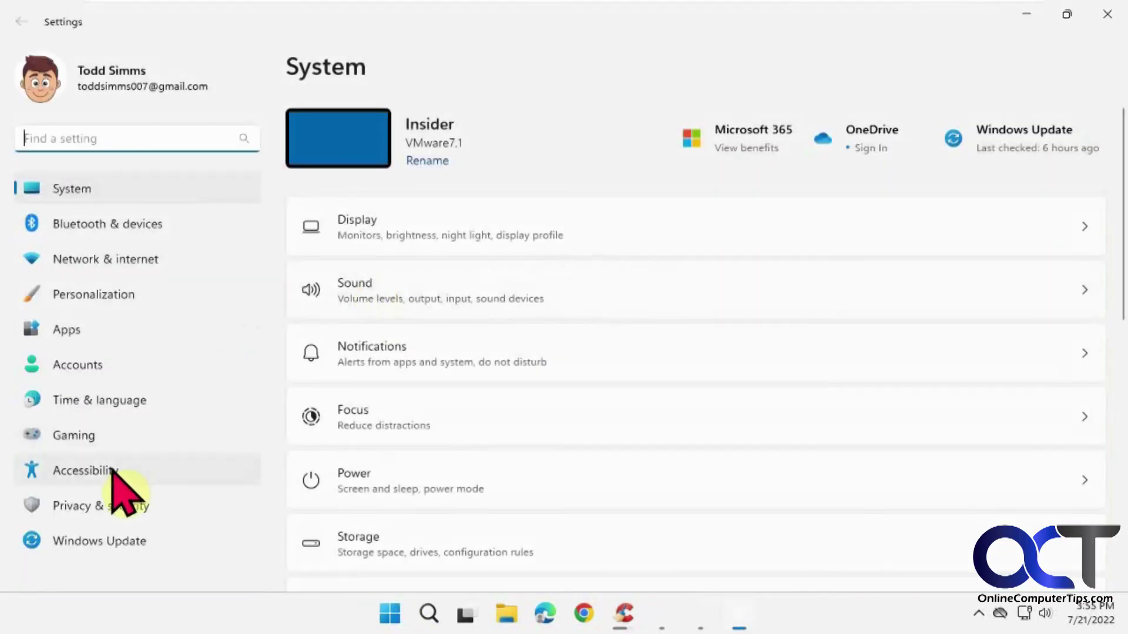
click(113, 471)
click(401, 281)
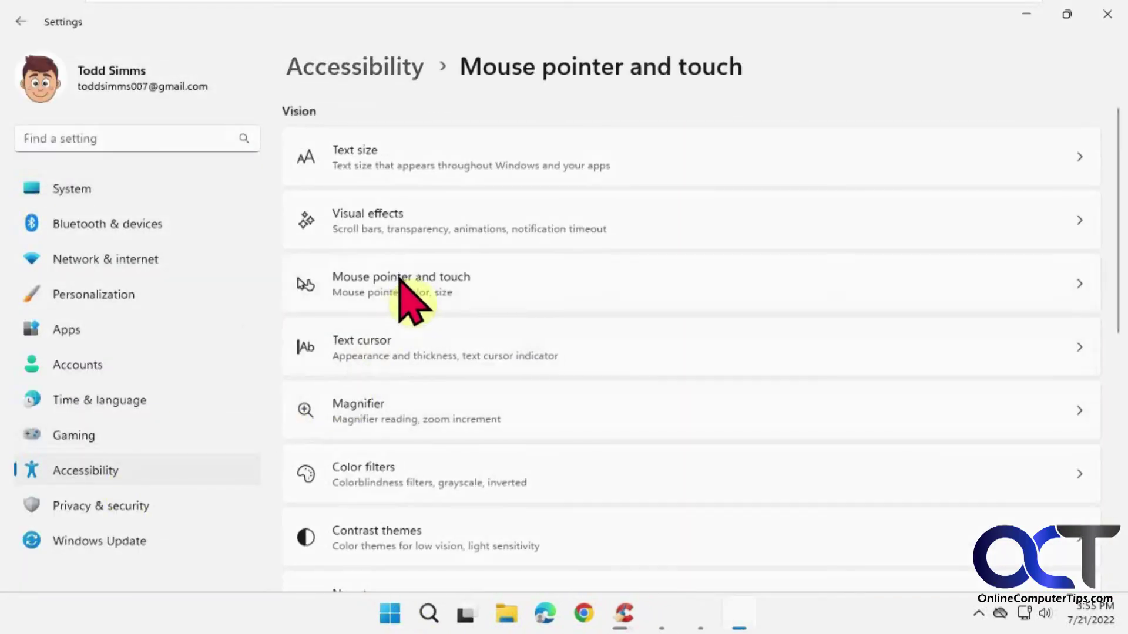